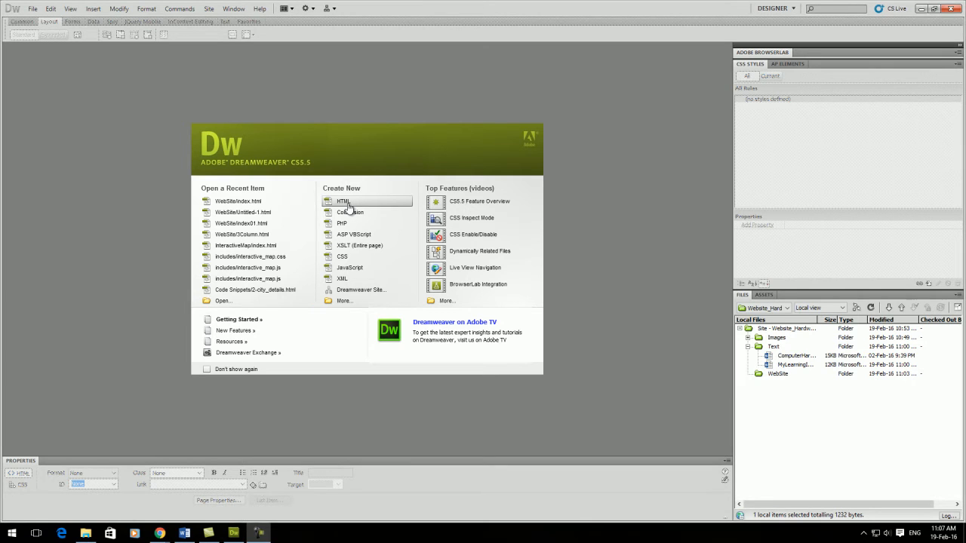
# Create a blank HTML page and copy the entire text of the MyLearningInICT document in Word.
pyautogui.click(349, 208)
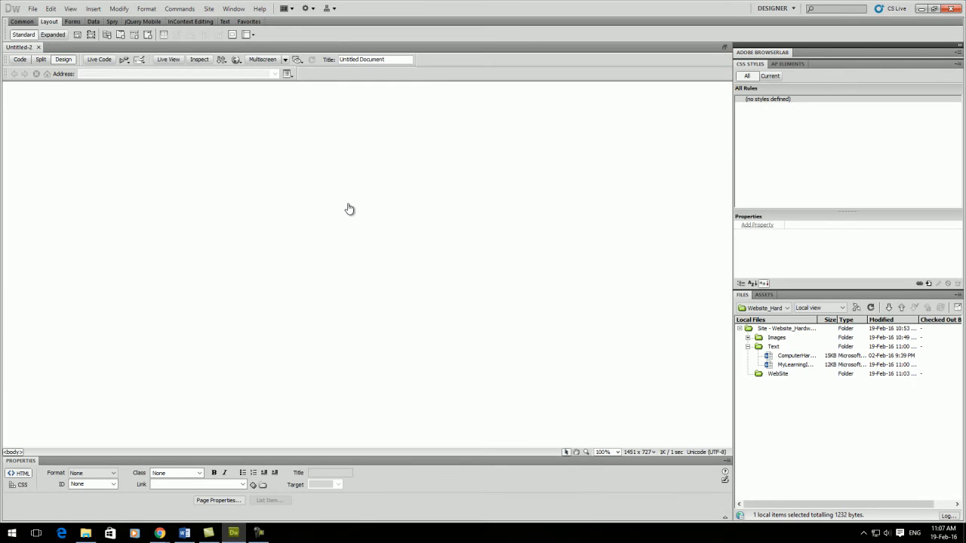
pyautogui.click(188, 531)
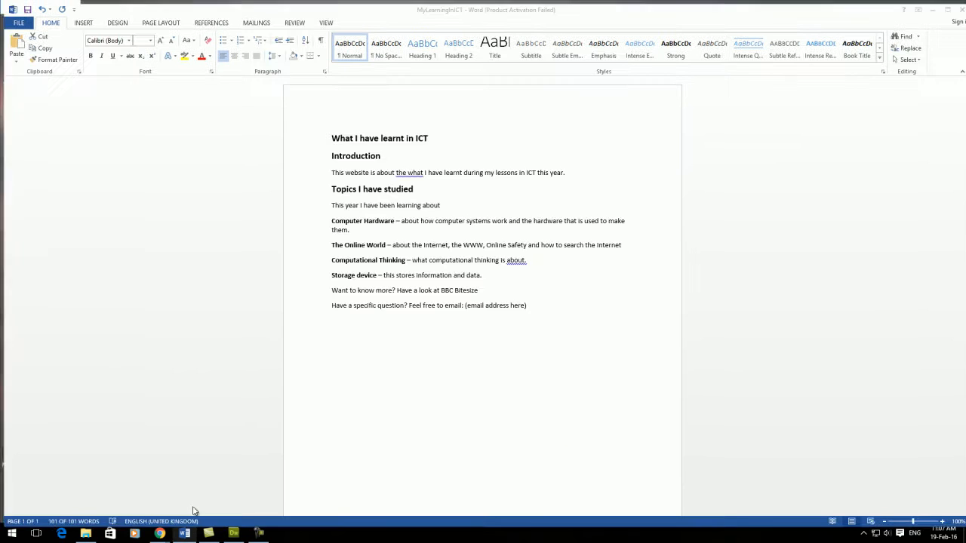
pyautogui.hotkey('ctrl', 'a')
pyautogui.click(476, 319)
pyautogui.moveTo(526, 302); pyautogui.dragTo(287, 143)
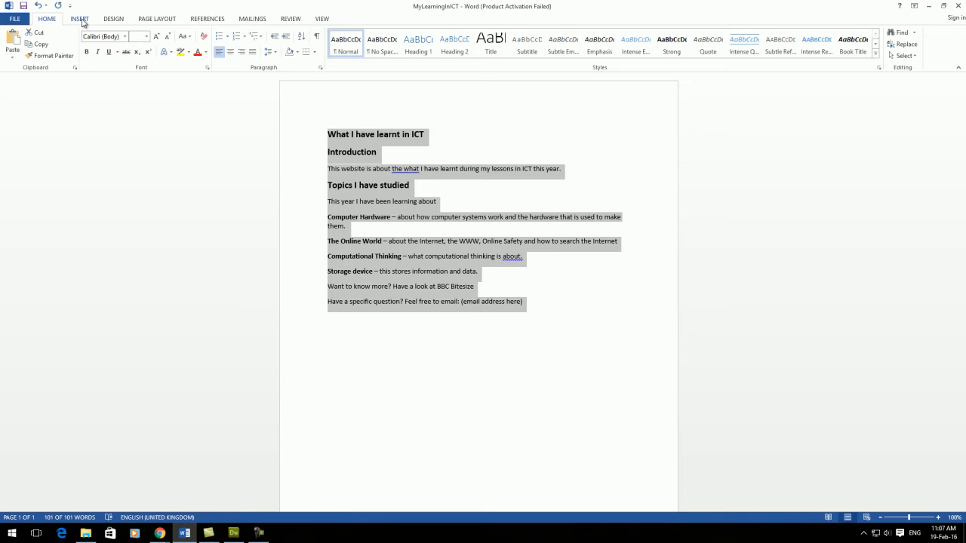
pyautogui.click(41, 45)
pyautogui.click(928, 7)
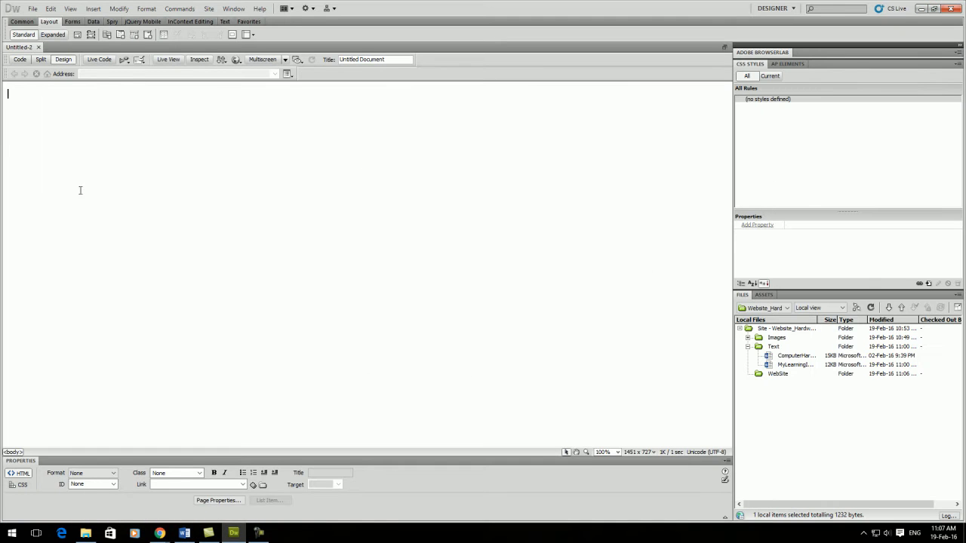
# Paste the copied text into the Dreamweaver page as text with structure plus basic formatting, without cleaning up Word paragraph spacing.
pyautogui.click(50, 9)
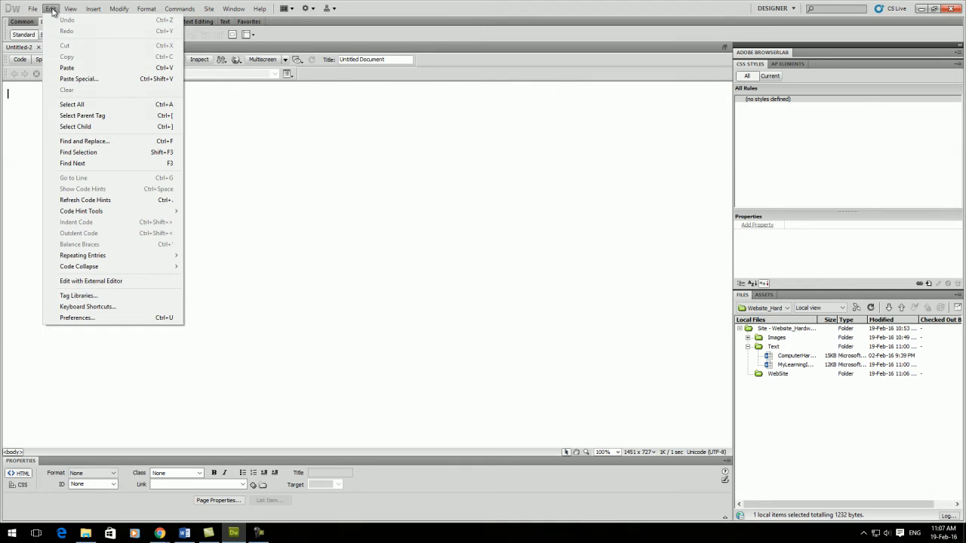
pyautogui.click(79, 79)
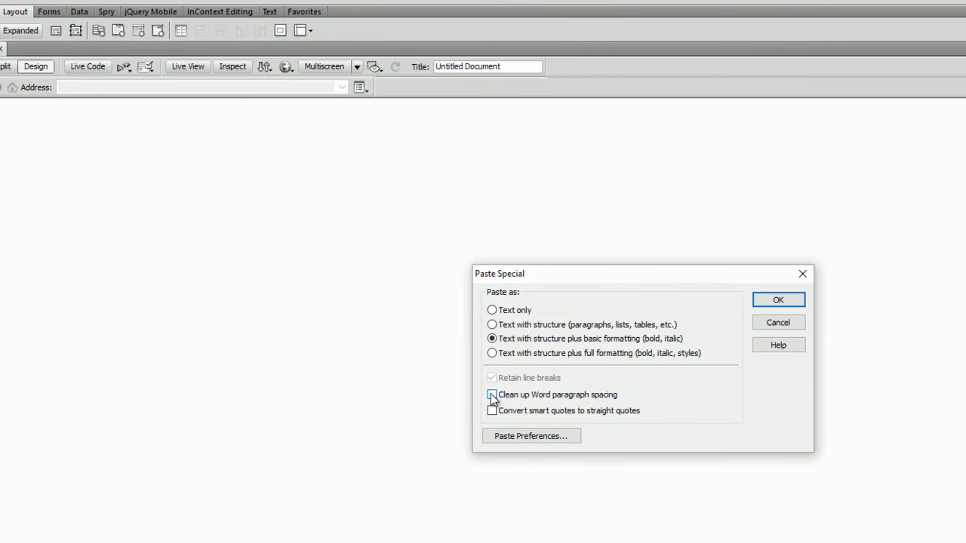
pyautogui.click(491, 394)
pyautogui.click(778, 301)
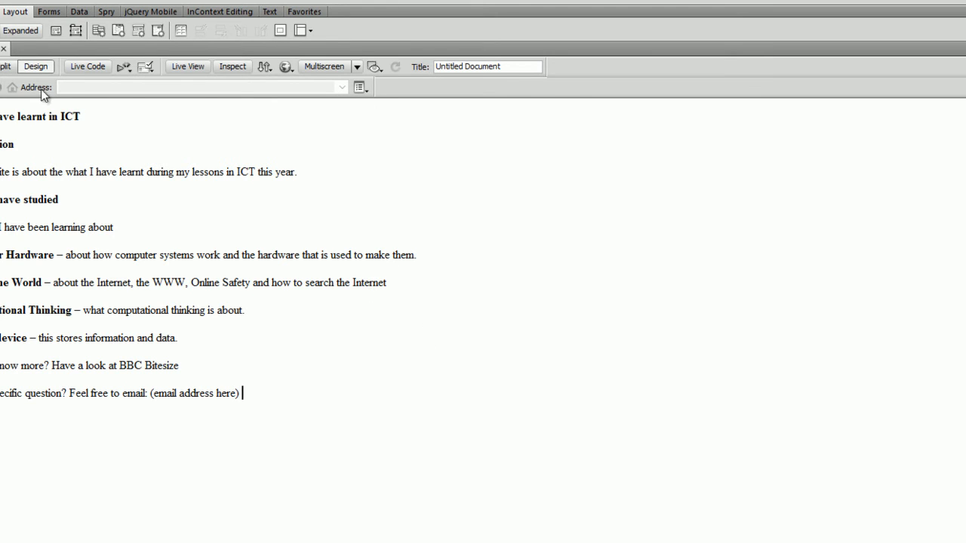
# Save the page as index in the WebSite folder inside HardwareWebsite and select index.html in the site files.
pyautogui.click(3, 0)
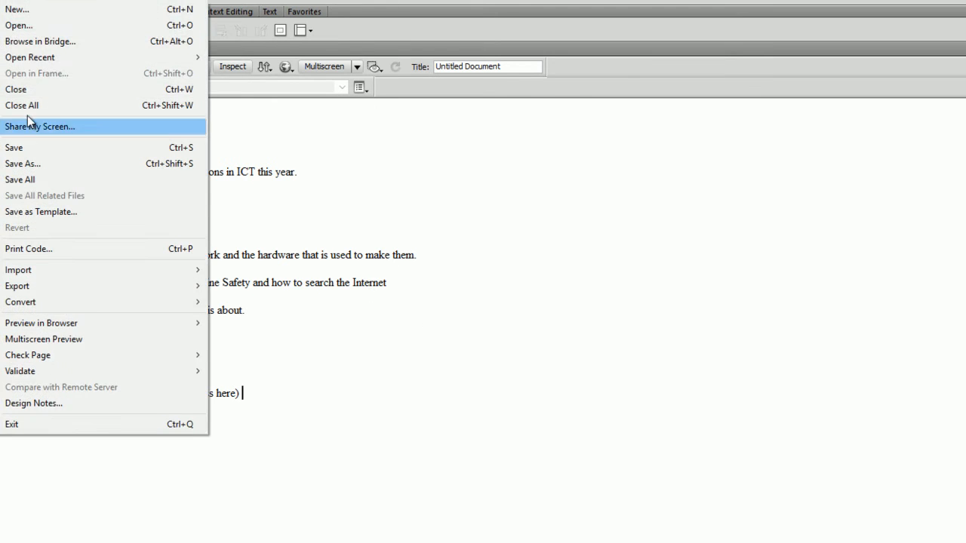
pyautogui.click(34, 163)
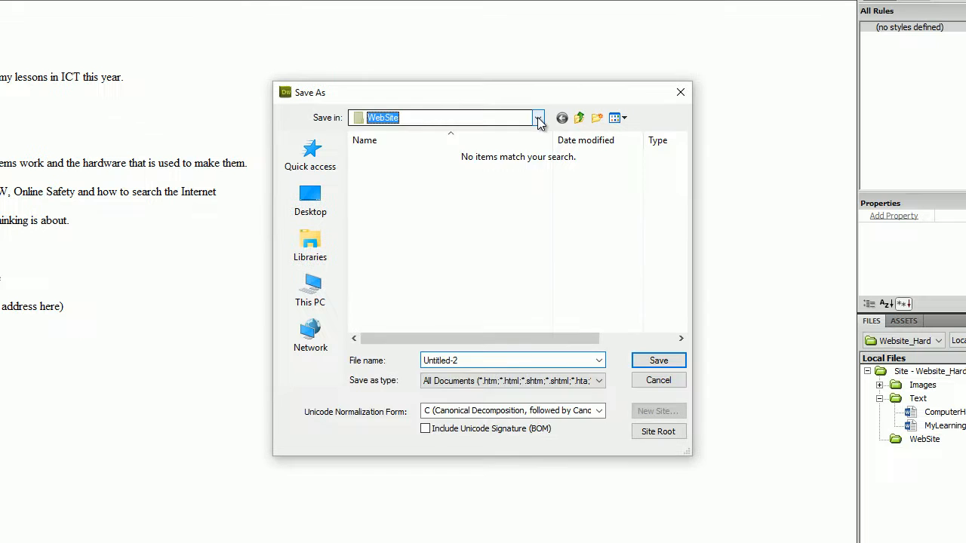
pyautogui.click(694, 211)
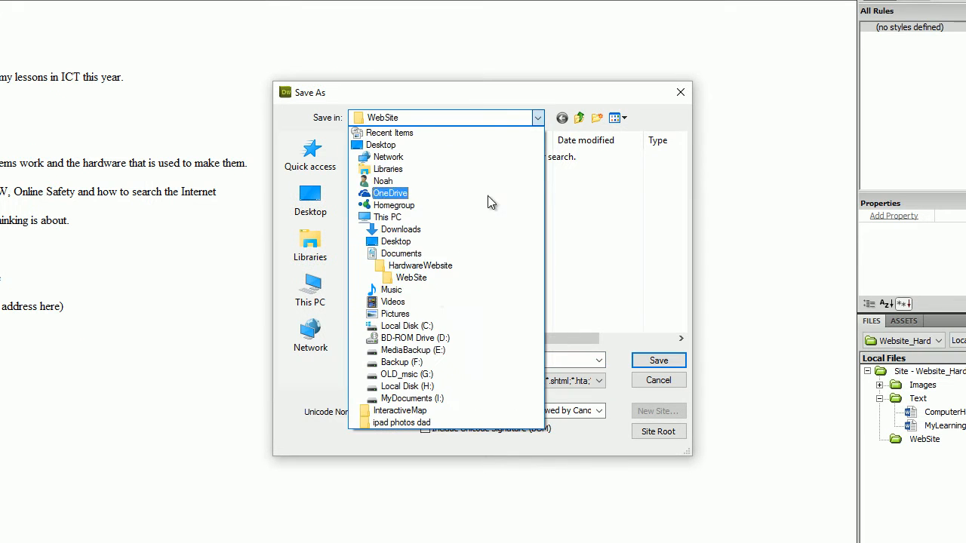
pyautogui.click(436, 265)
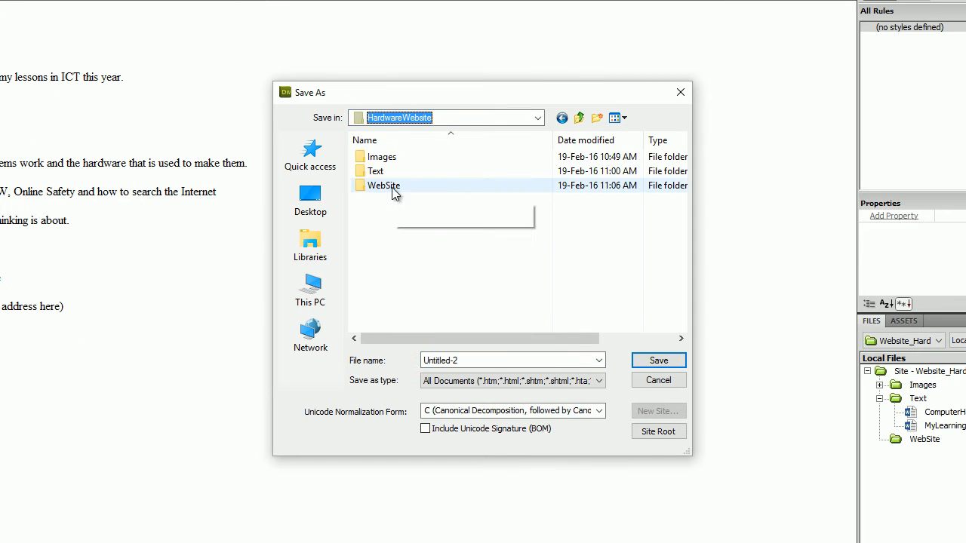
pyautogui.doubleClick(392, 188)
pyautogui.doubleClick(472, 361)
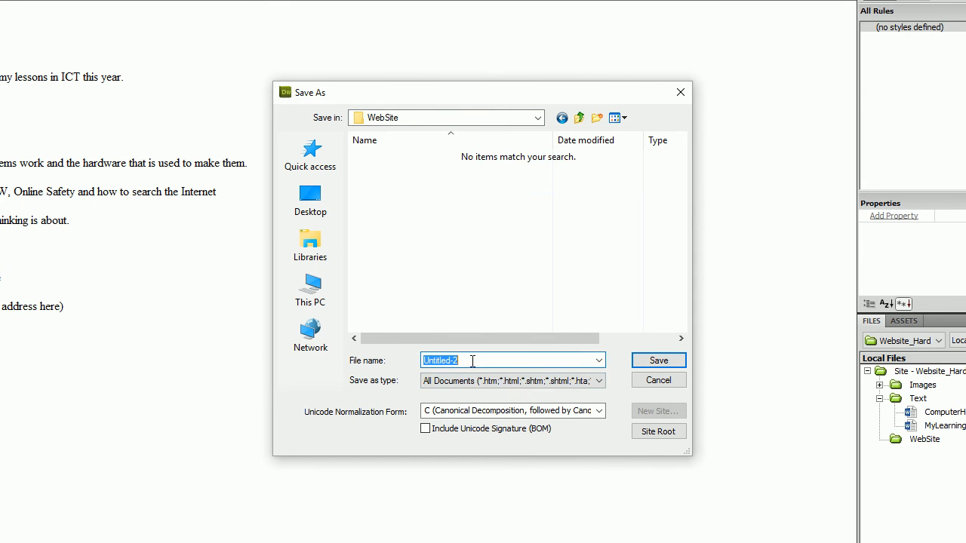
pyautogui.write('index')
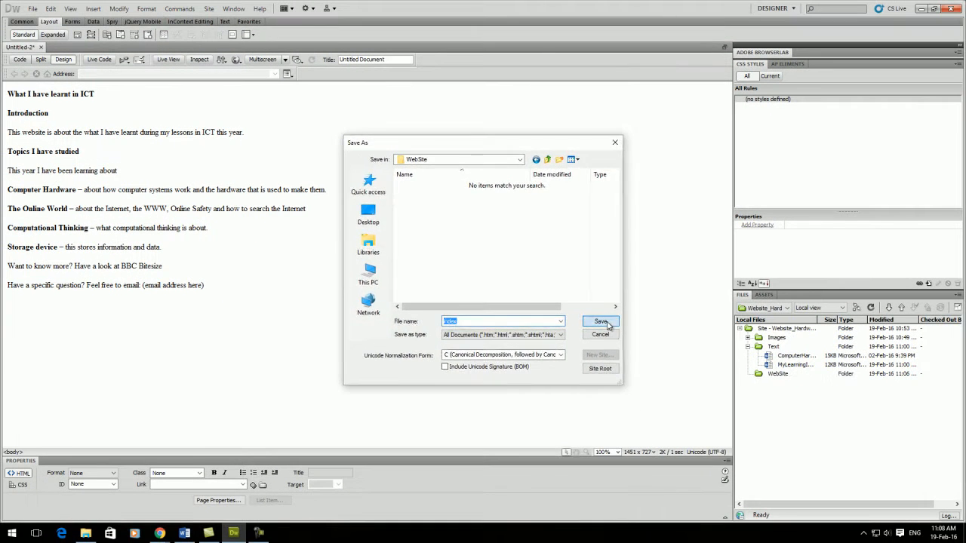
pyautogui.click(600, 322)
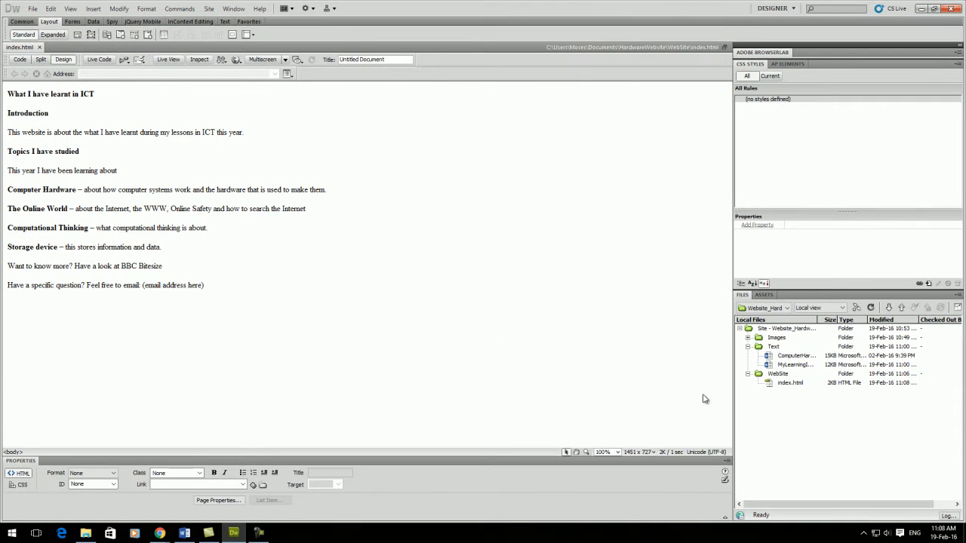
pyautogui.click(802, 384)
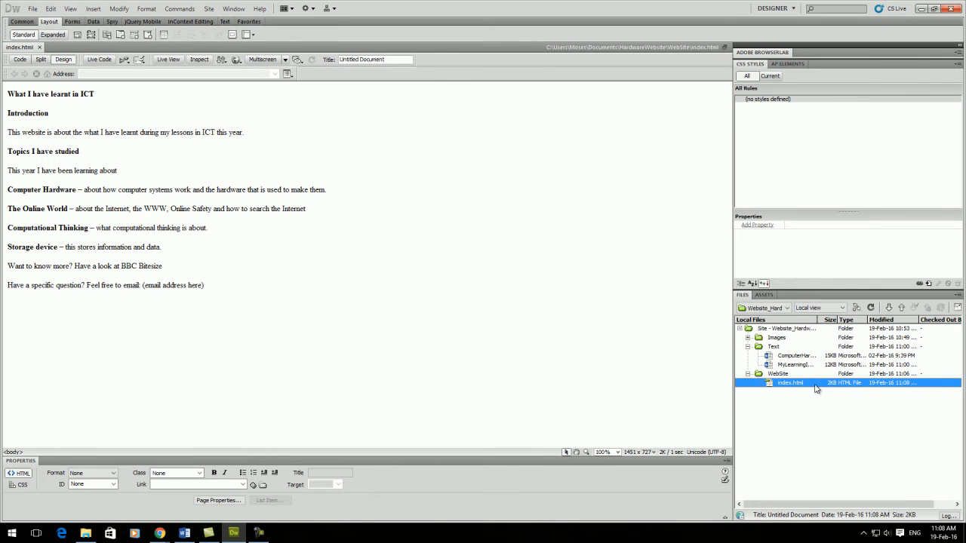
# Preview the index page in Chrome and close the preview.
pyautogui.click(32, 9)
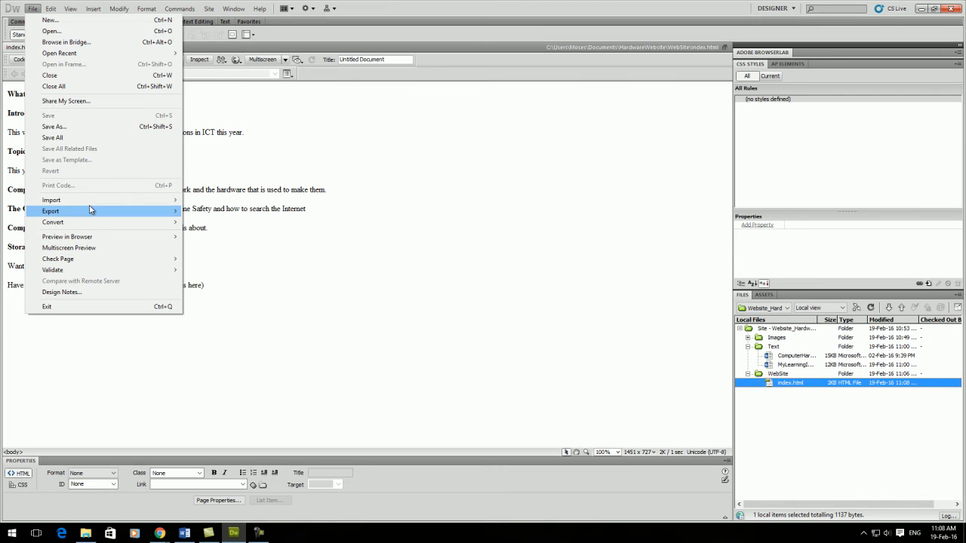
pyautogui.moveTo(85, 238)
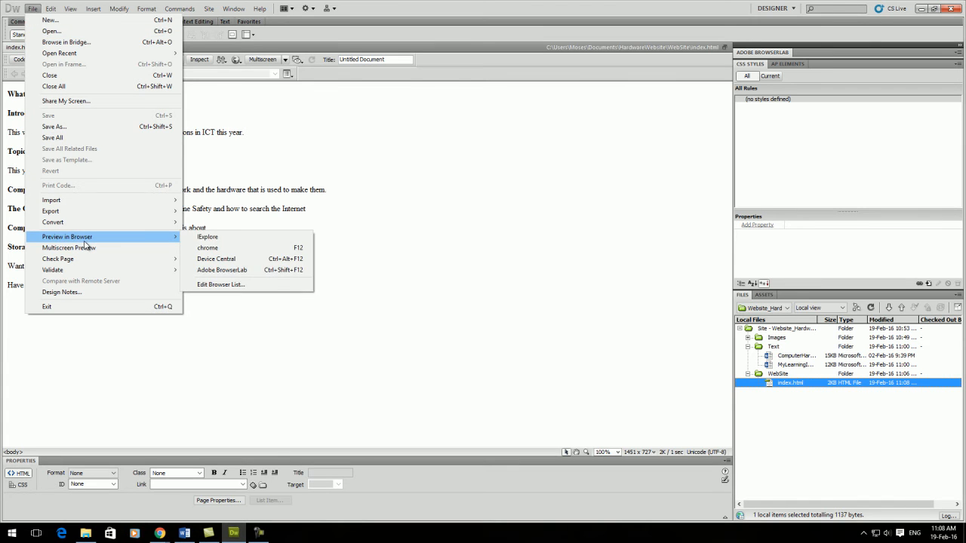
pyautogui.click(205, 249)
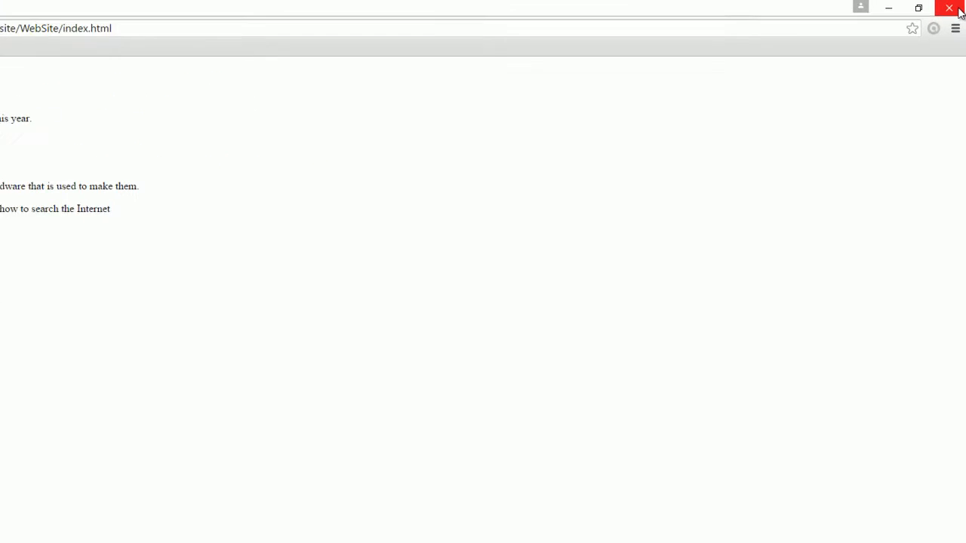
pyautogui.click(960, 11)
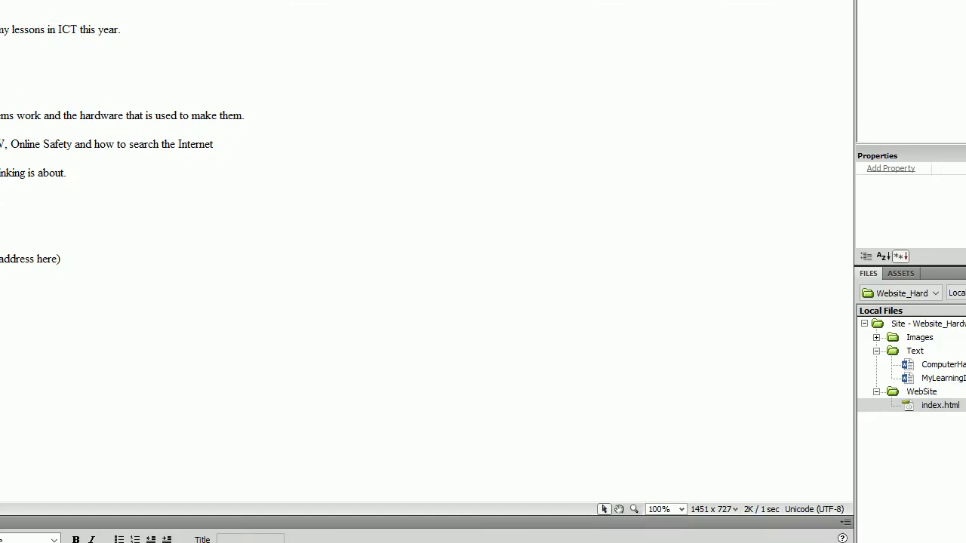
pyautogui.moveTo(62, 151); pyautogui.dragTo(110, 154)
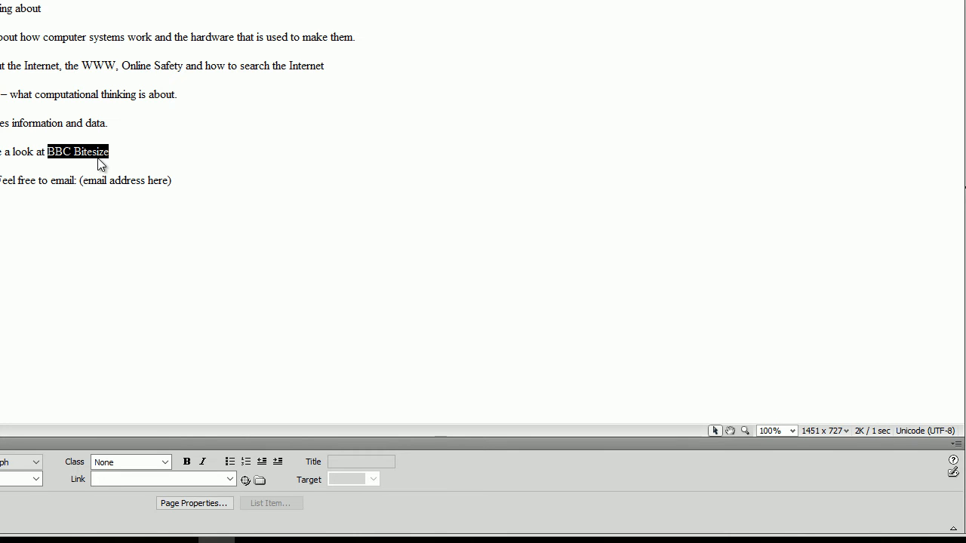
pyautogui.moveTo(158, 538)
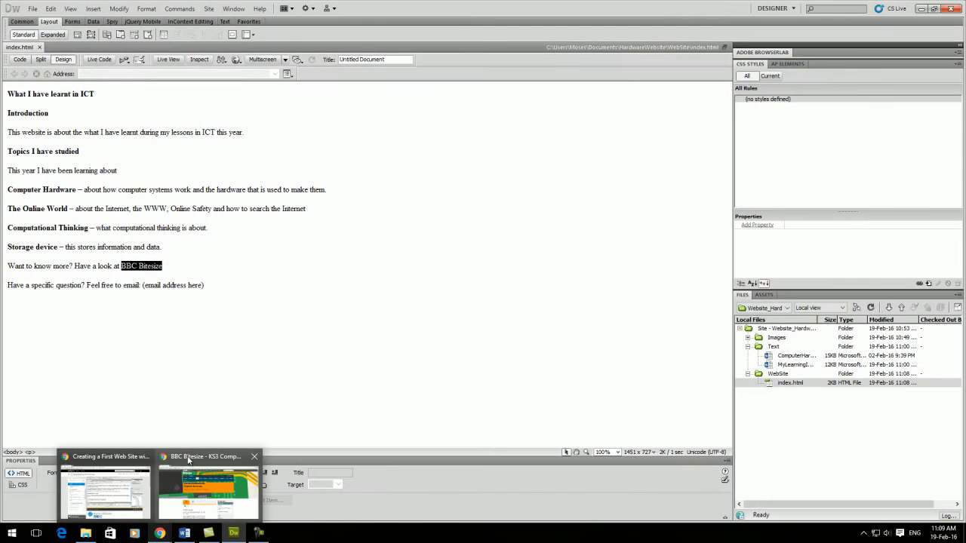
pyautogui.click(189, 461)
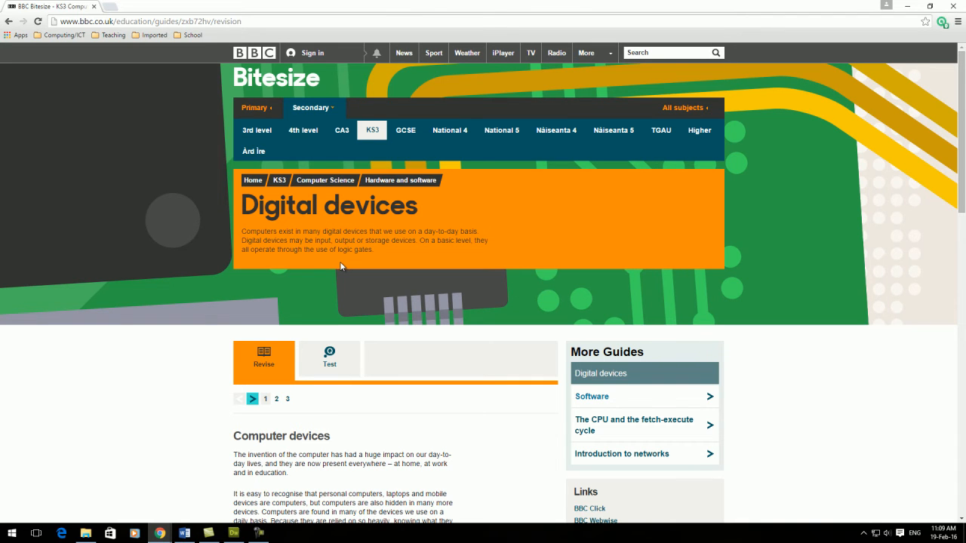
pyautogui.click(261, 22)
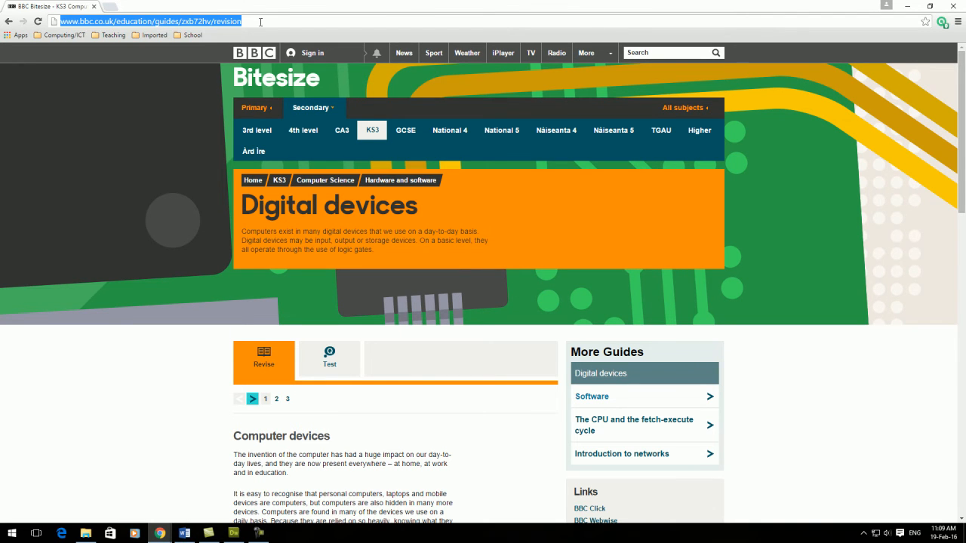
pyautogui.click(906, 5)
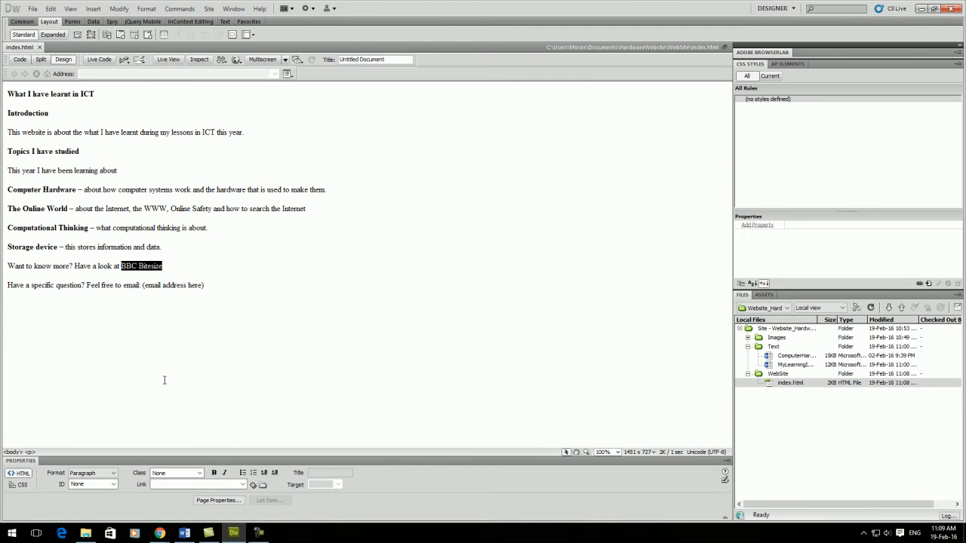
pyautogui.click(161, 484)
pyautogui.click(160, 484)
pyautogui.hotkey('ctrl', 'v')
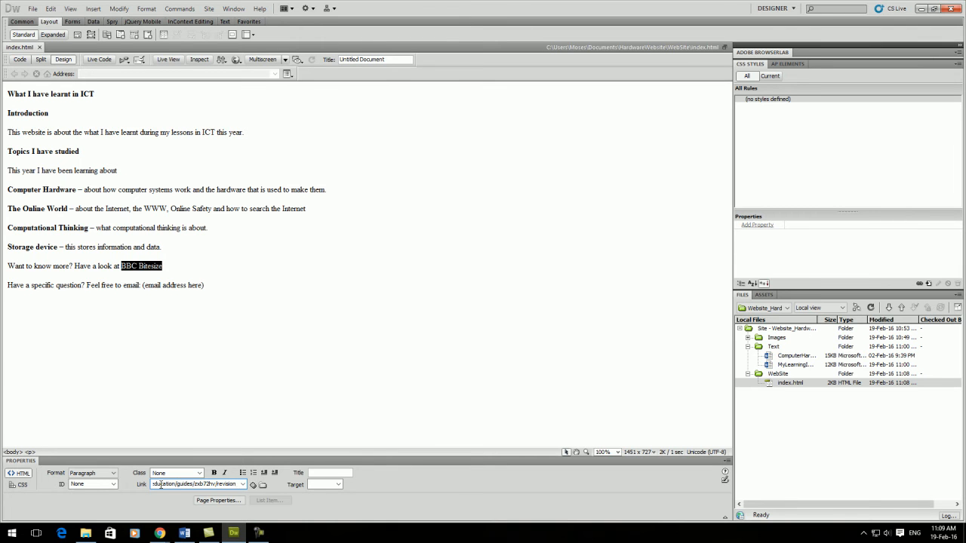
# Set the BBC Bitesize link's target to _blank and save the page.
pyautogui.click(339, 485)
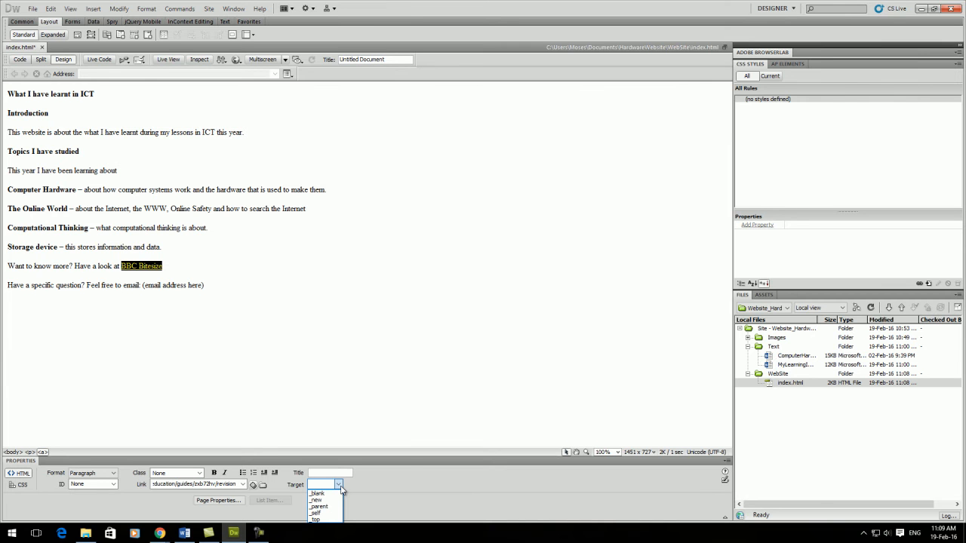
pyautogui.click(332, 494)
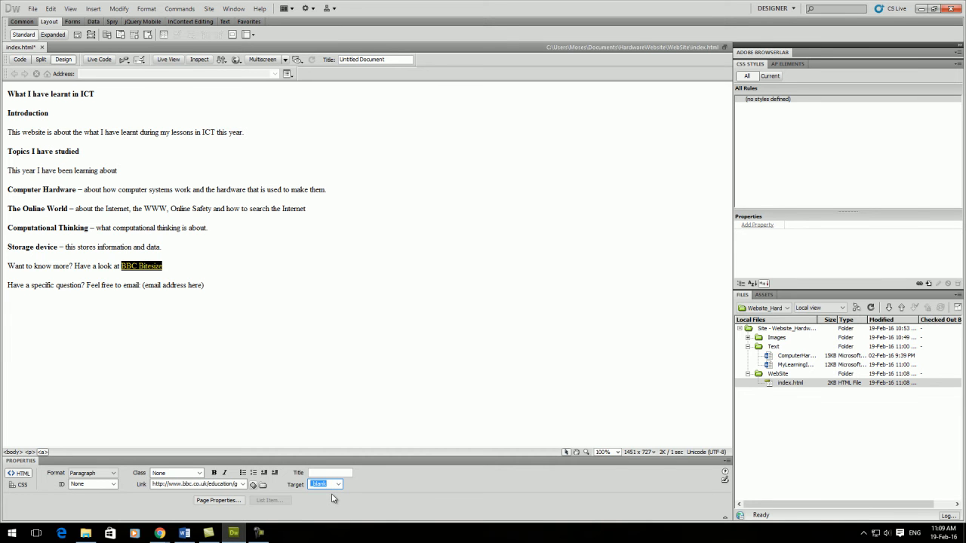
pyautogui.click(33, 9)
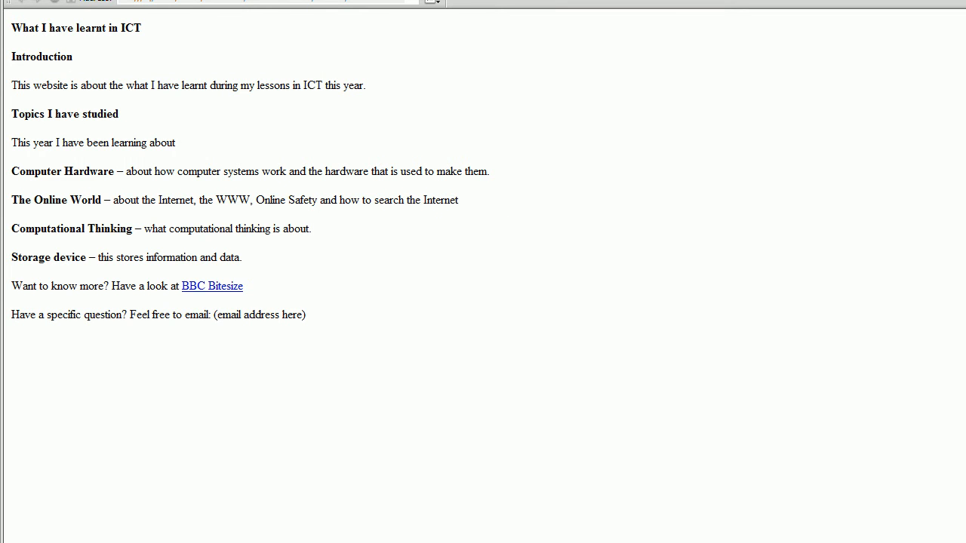
# Preview the page in Internet Explorer and test that the BBC Bitesize link opens in a separate tab.
pyautogui.click(51, 0)
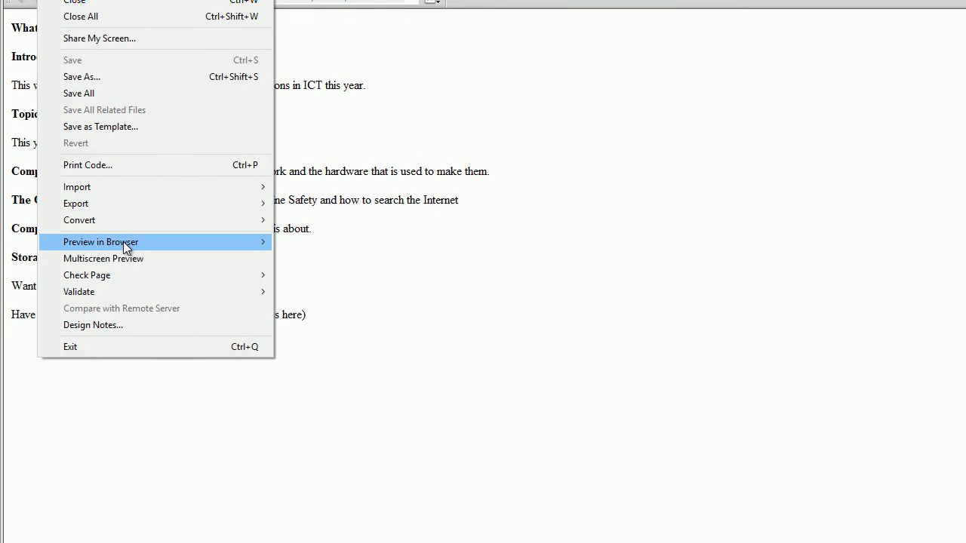
pyautogui.moveTo(123, 242)
pyautogui.moveTo(201, 239)
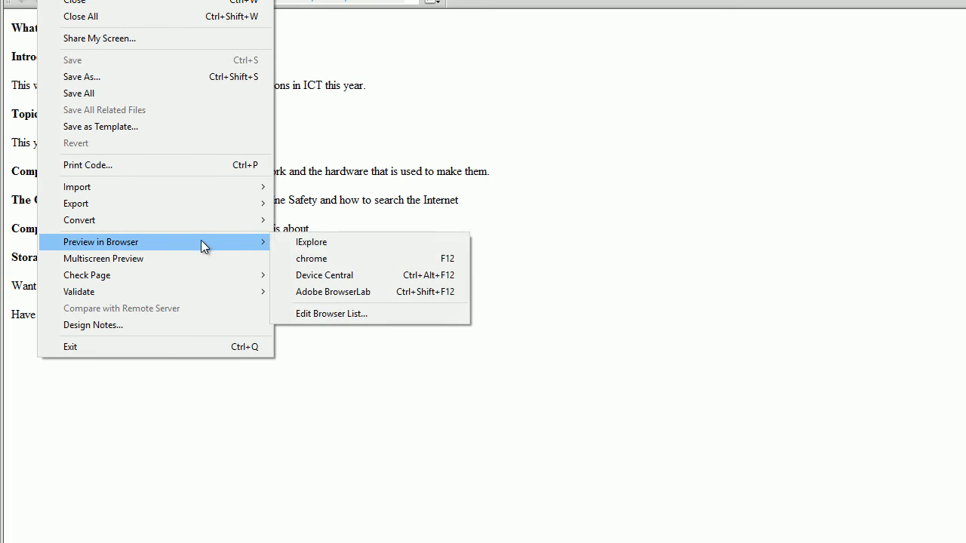
pyautogui.click(319, 248)
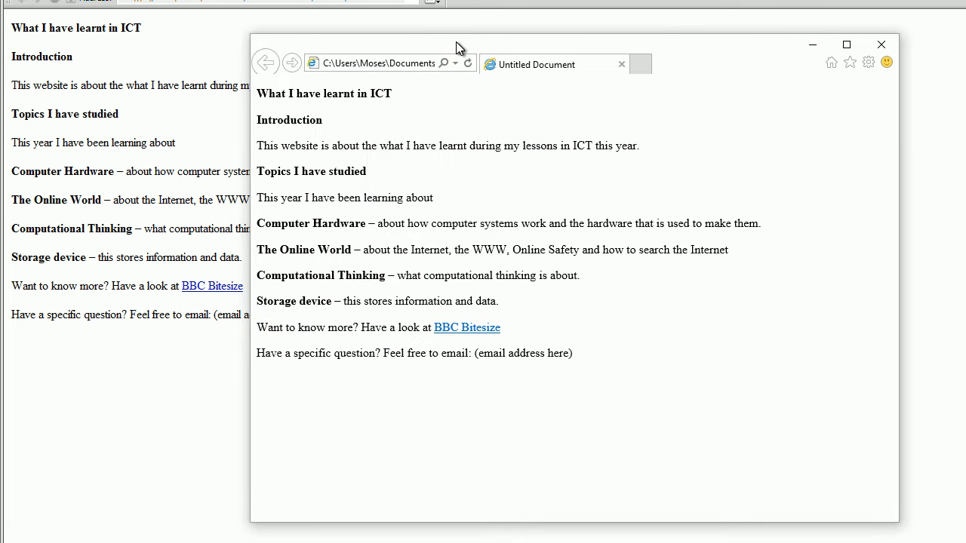
pyautogui.click(461, 330)
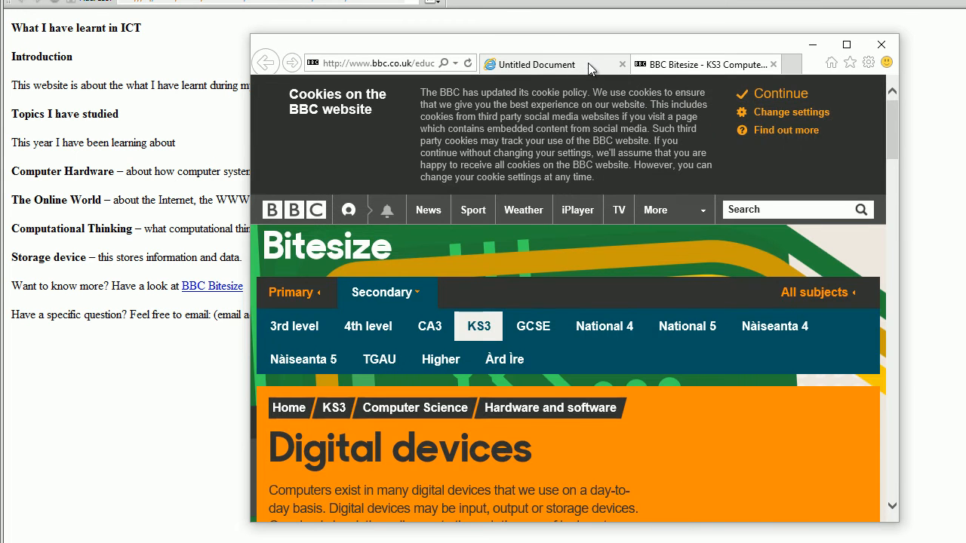
pyautogui.click(581, 64)
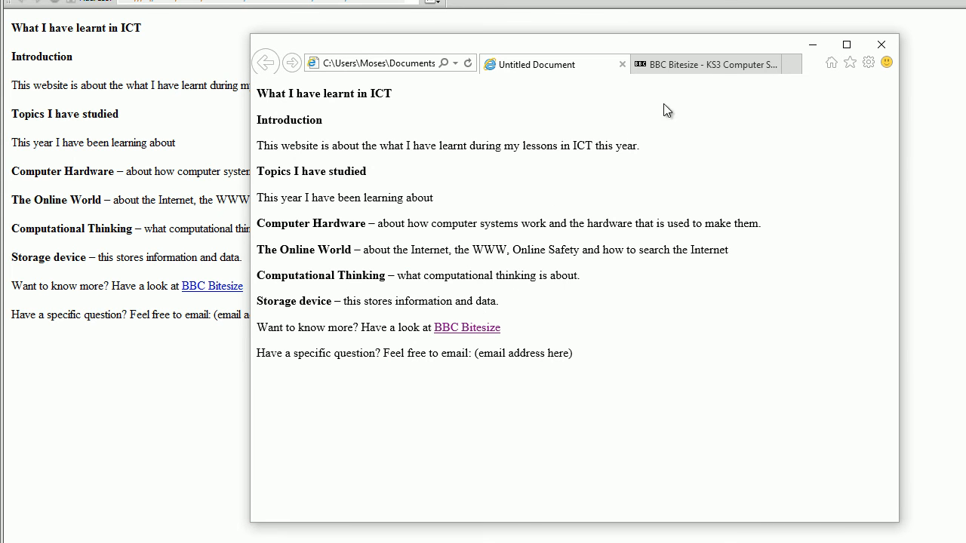
pyautogui.click(707, 66)
pyautogui.click(582, 69)
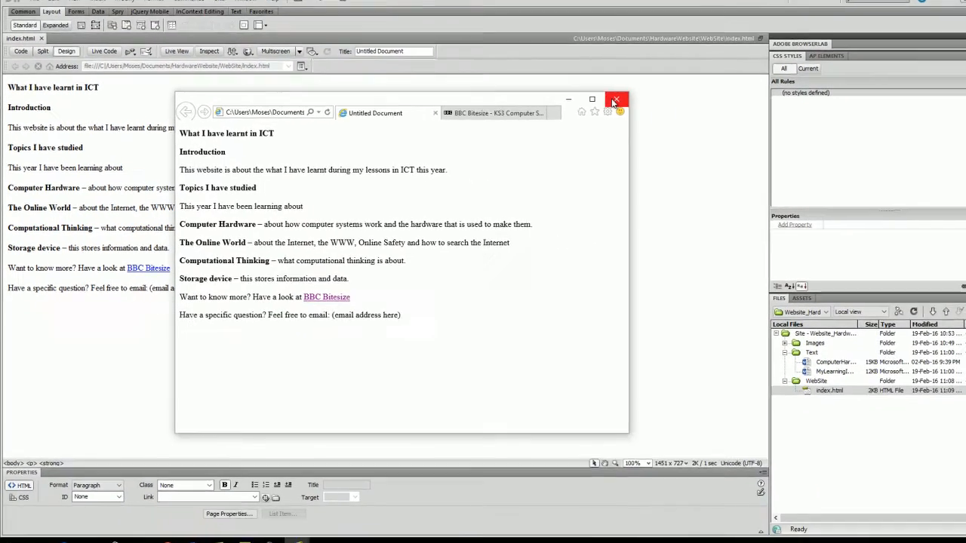
# Close the Internet Explorer preview together with all of its open tabs.
pyautogui.click(881, 45)
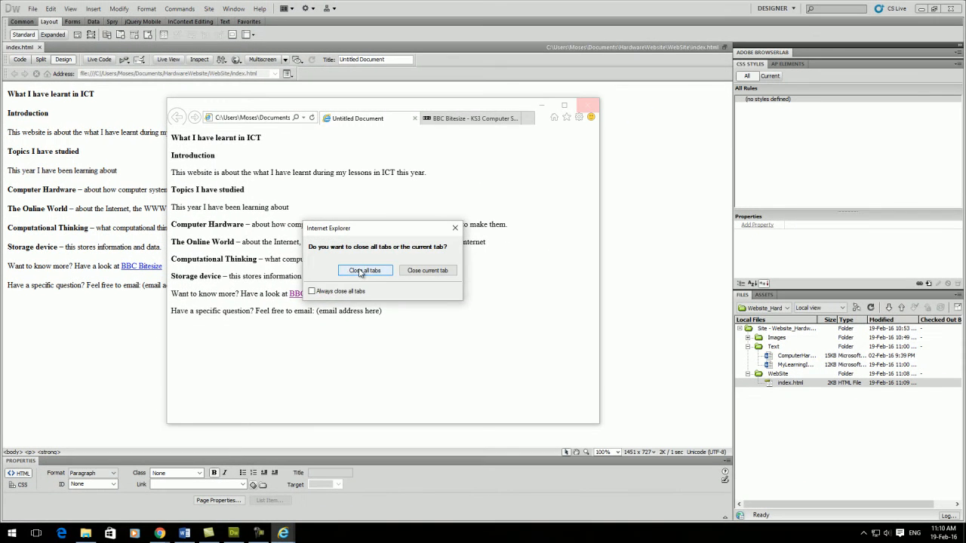
pyautogui.click(366, 269)
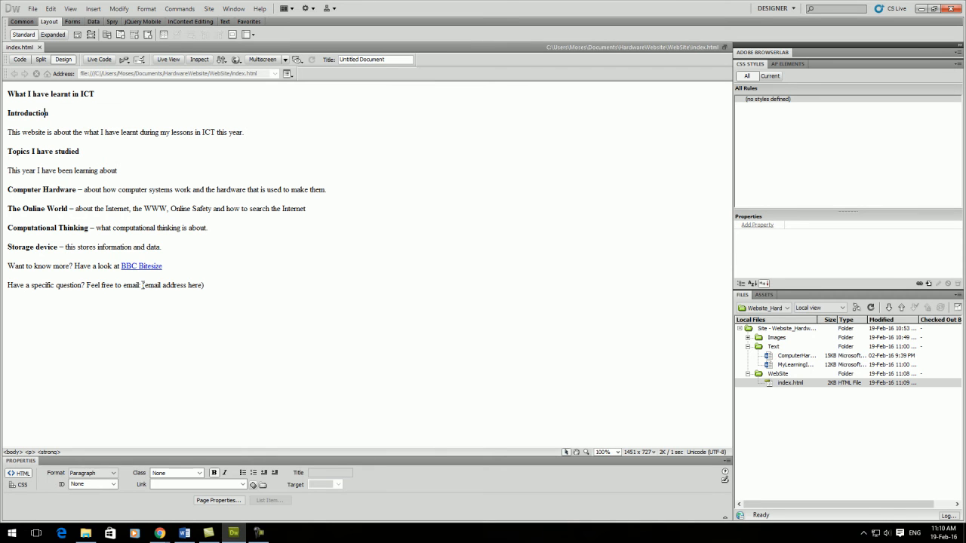
# Start an email link on the placeholder text "(email address here)" in the last line of the page.
pyautogui.moveTo(143, 285); pyautogui.dragTo(205, 285)
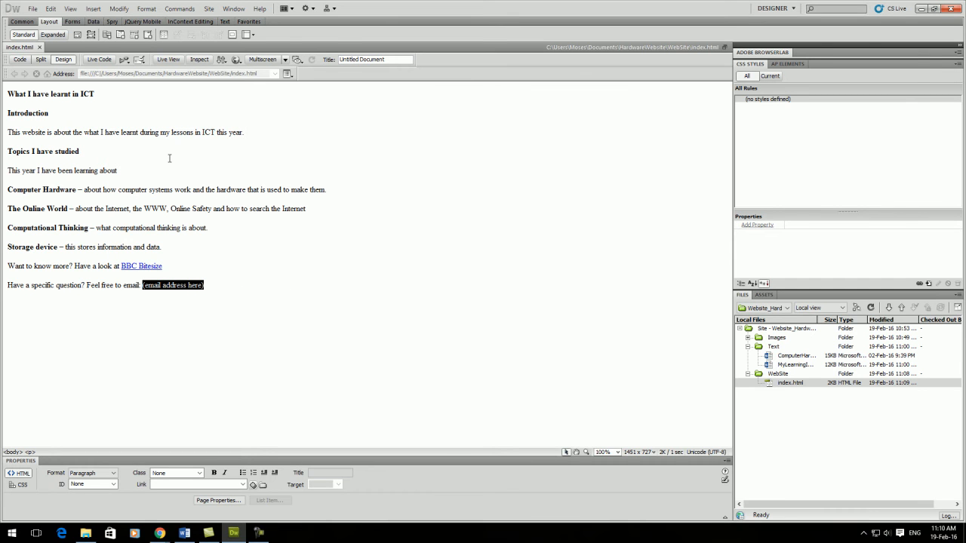
pyautogui.click(22, 21)
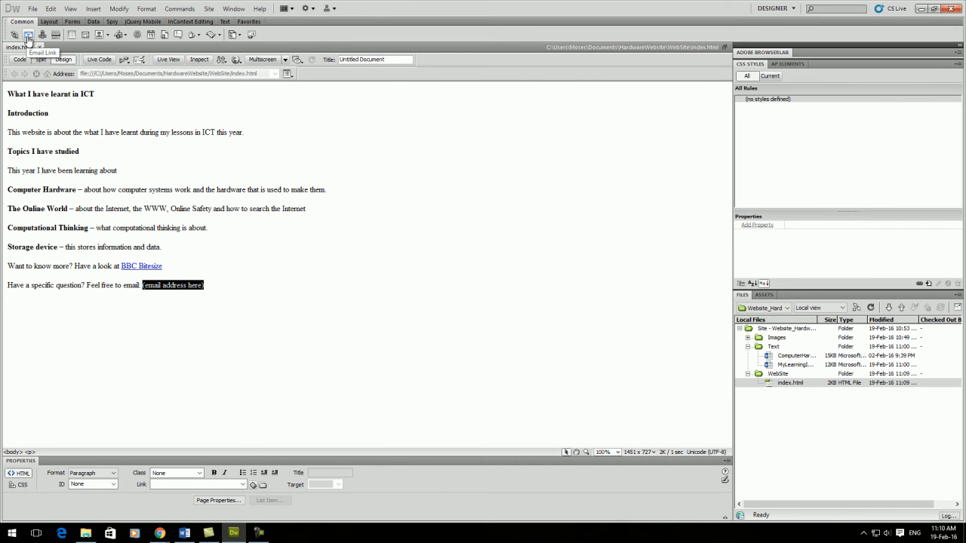
pyautogui.click(28, 36)
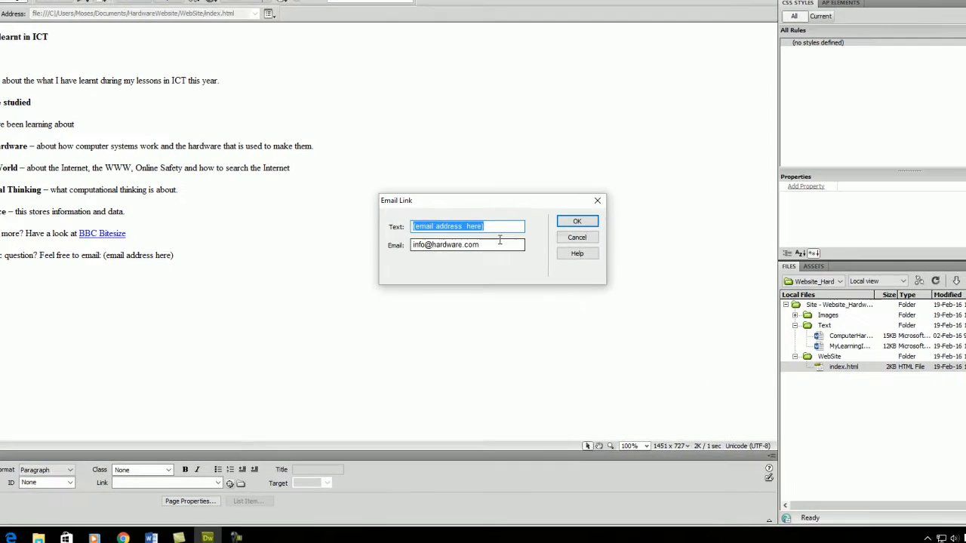
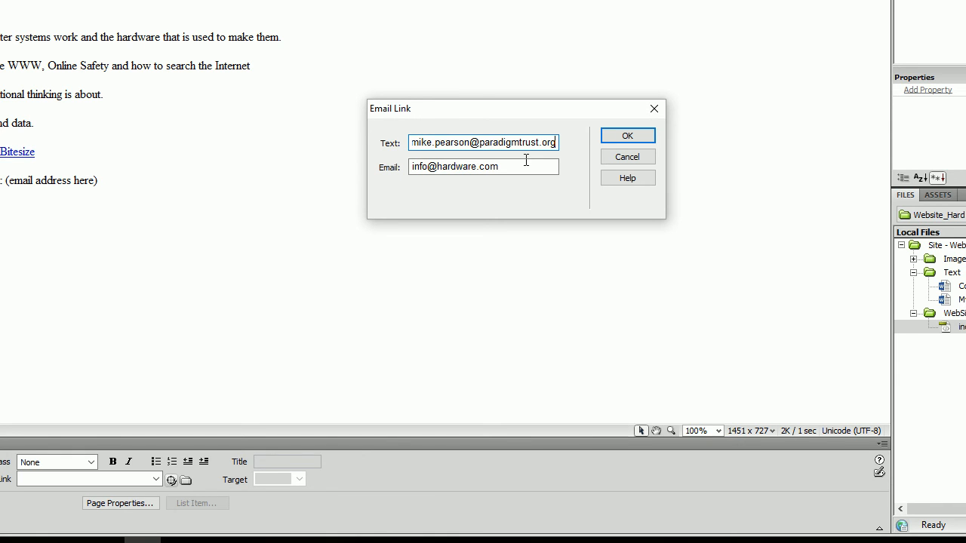
# Fill in the contact's email address as the address the email link sends to.
pyautogui.press('Tab')
pyautogui.write('Mik')
pyautogui.press('BackSpace')
pyautogui.press('BackSpace')
pyautogui.press('BackSpace')
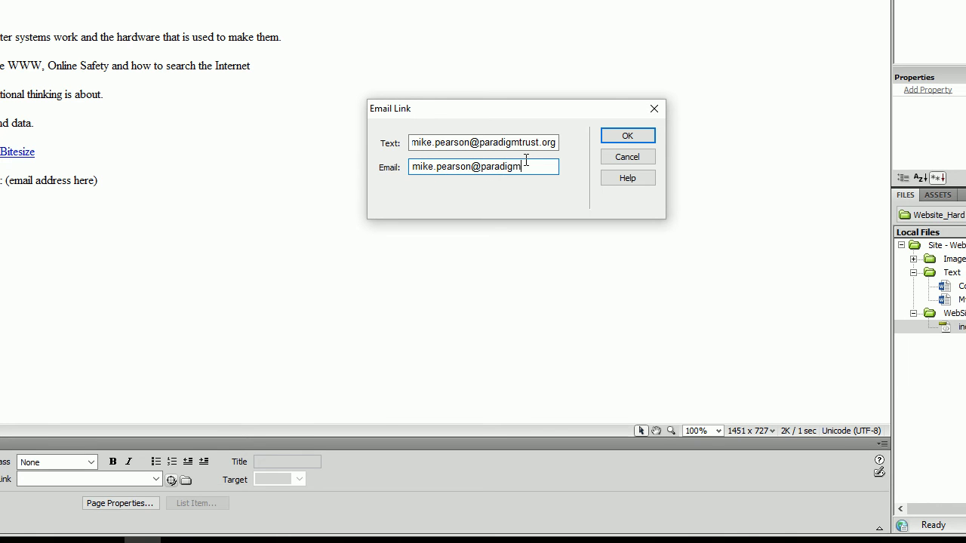
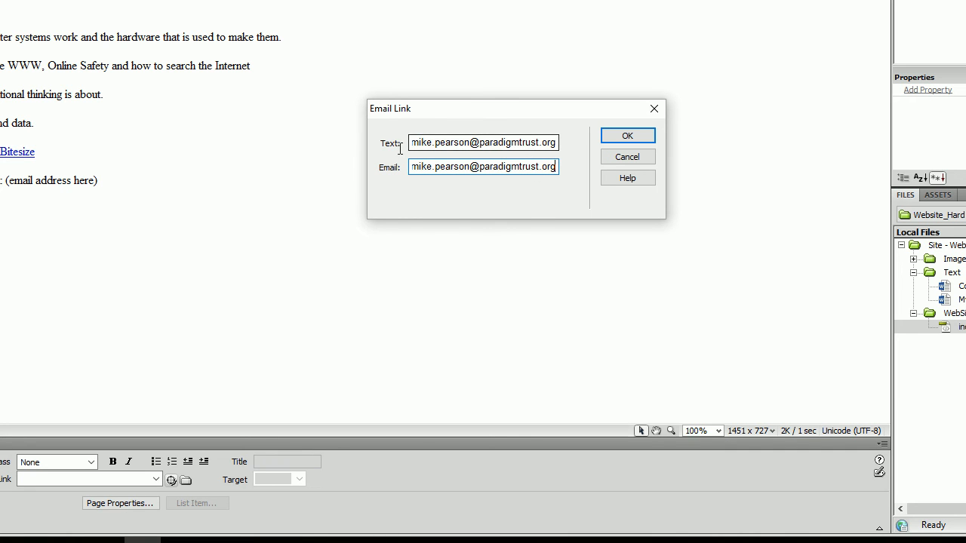
# Replace the email link's display text with the contact's full name and insert the link into the page.
pyautogui.moveTo(417, 142); pyautogui.dragTo(572, 151)
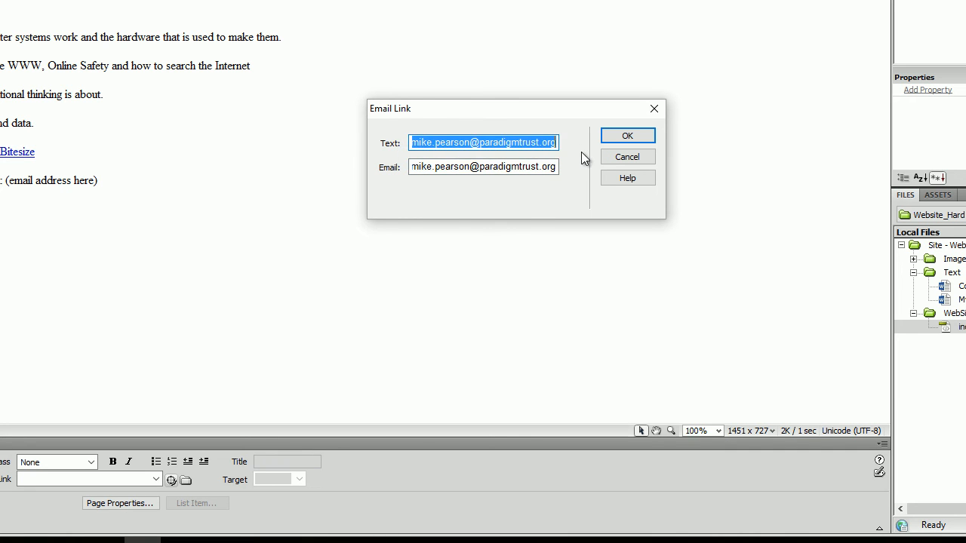
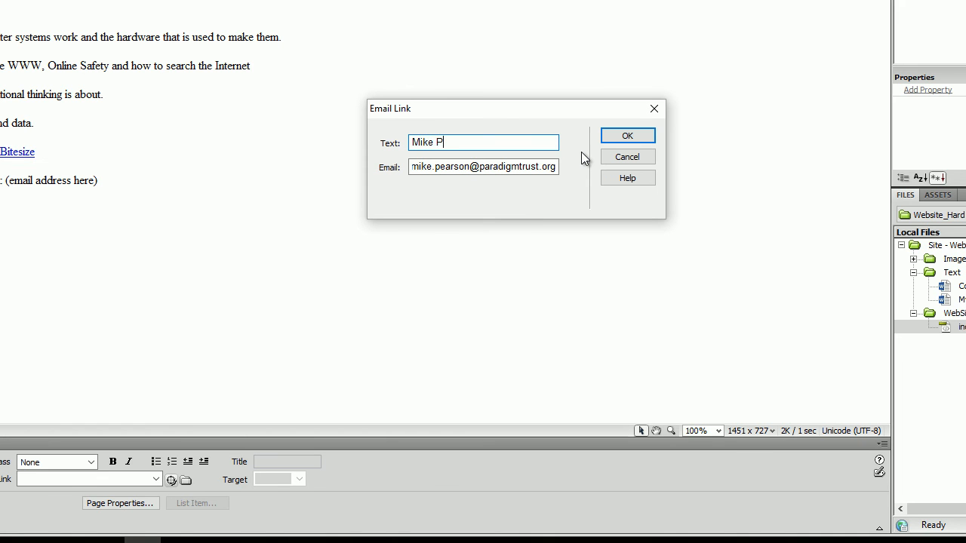
pyautogui.click(627, 137)
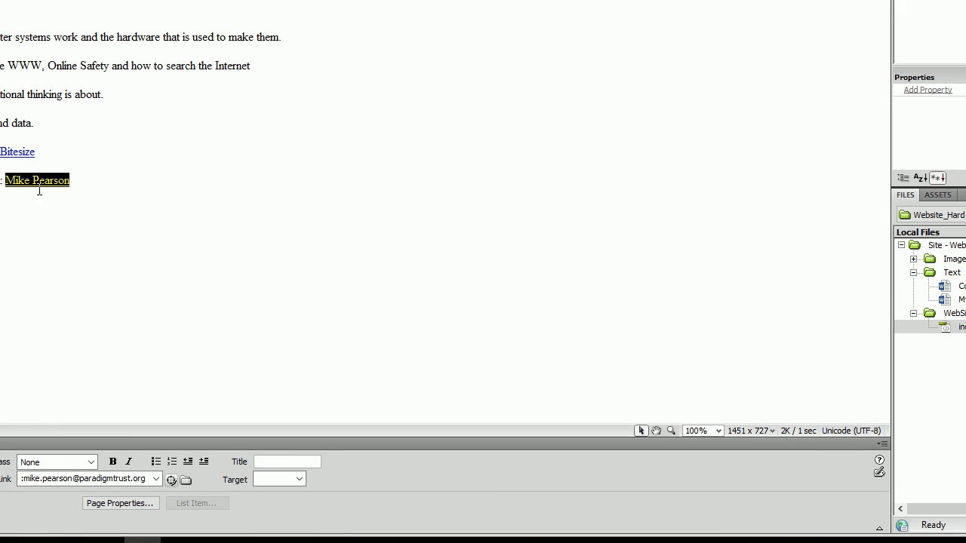
pyautogui.click(250, 323)
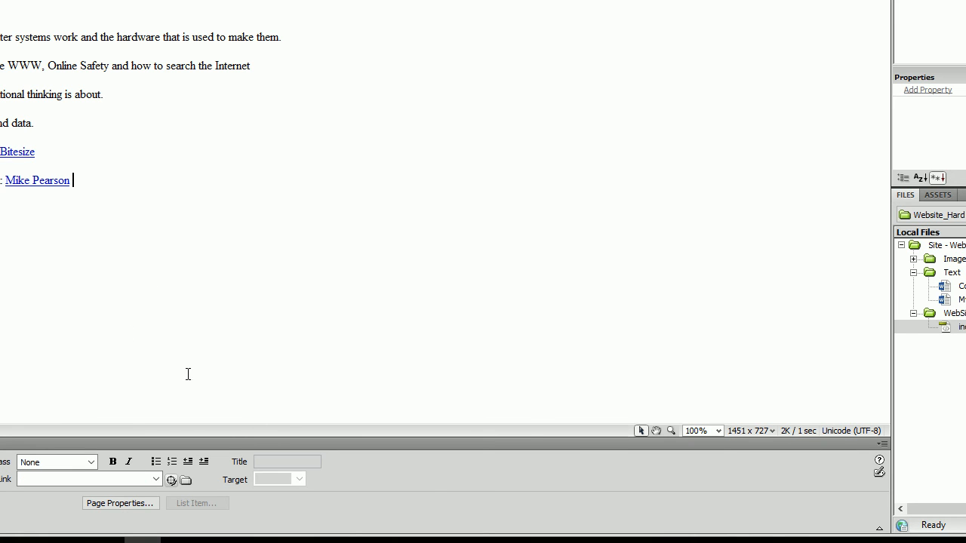
pyautogui.click(26, 180)
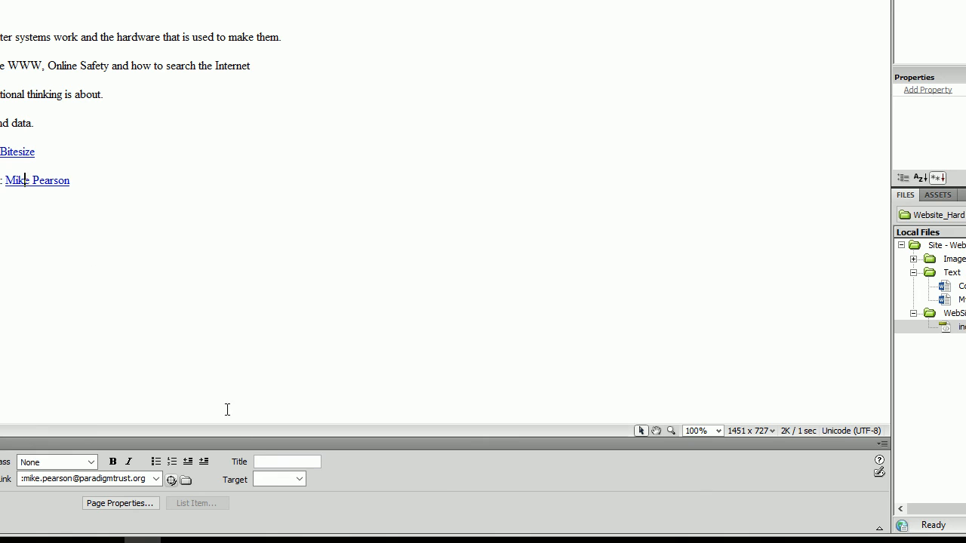
pyautogui.click(299, 481)
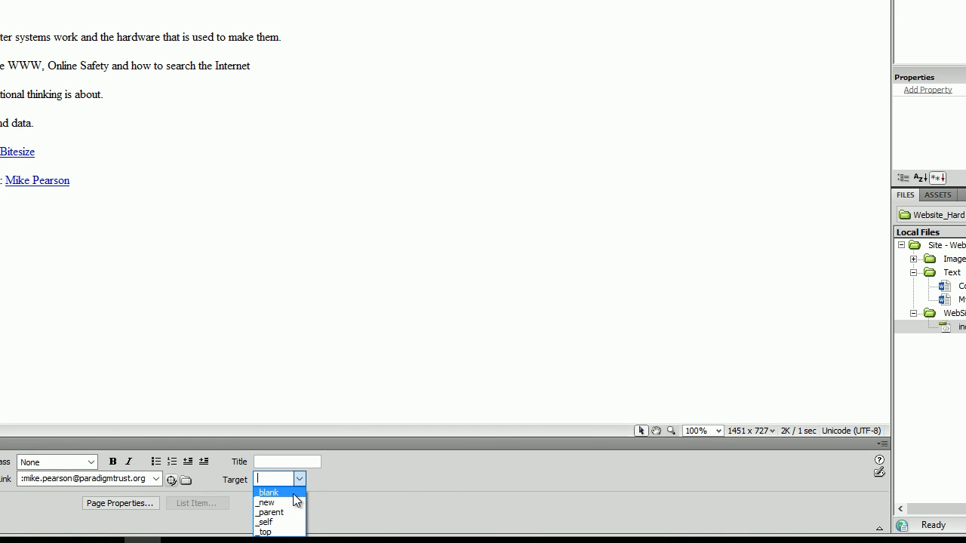
pyautogui.click(348, 350)
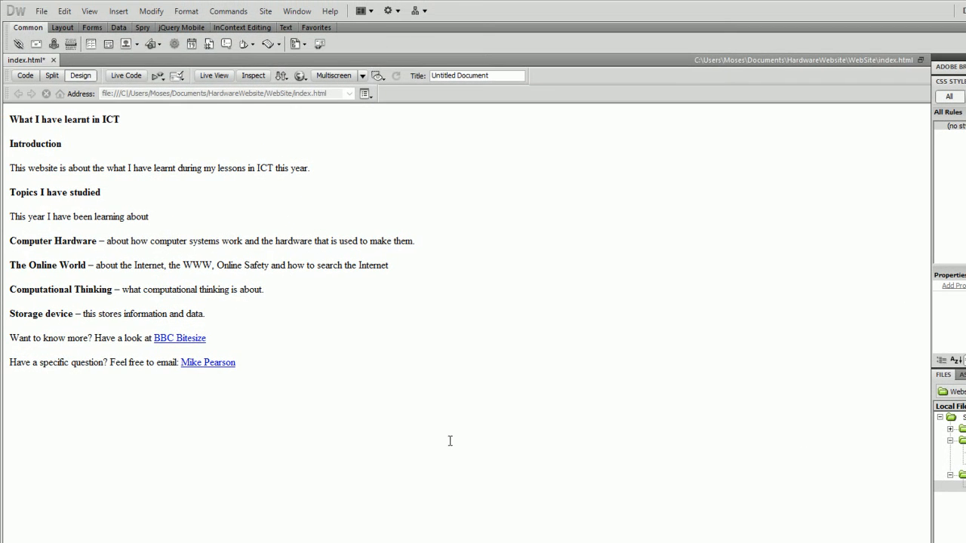
# Save the index page and preview it in Internet Explorer (IExplore).
pyautogui.click(41, 10)
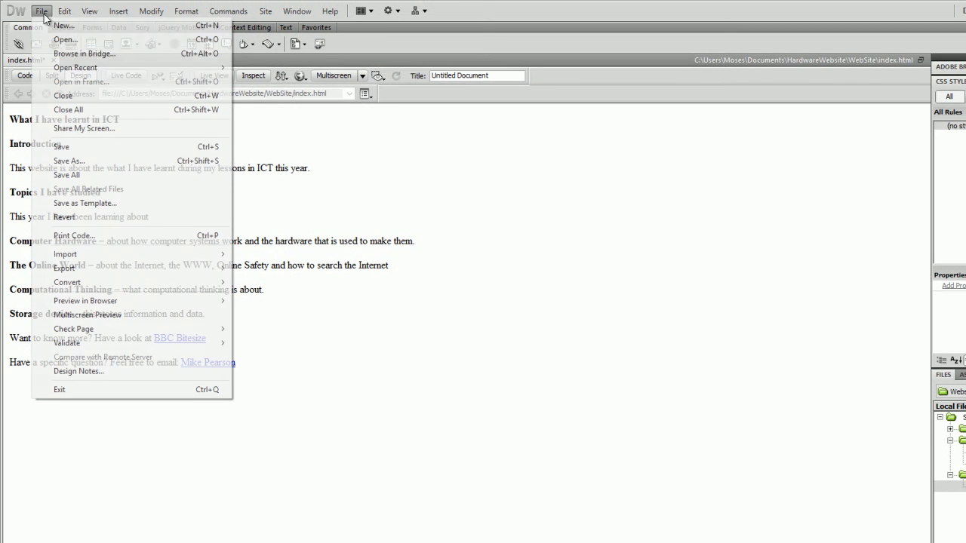
pyautogui.click(77, 146)
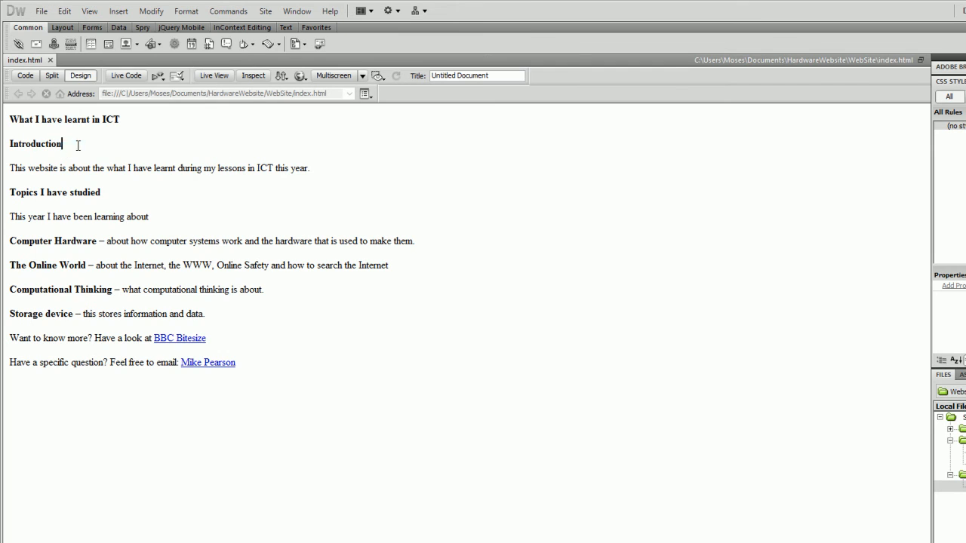
pyautogui.click(41, 13)
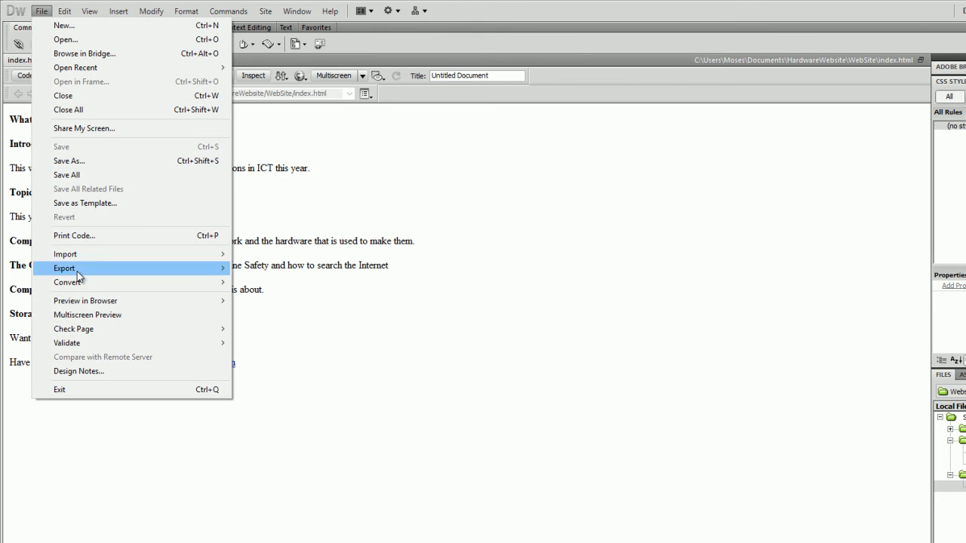
pyautogui.moveTo(88, 304)
pyautogui.click(289, 304)
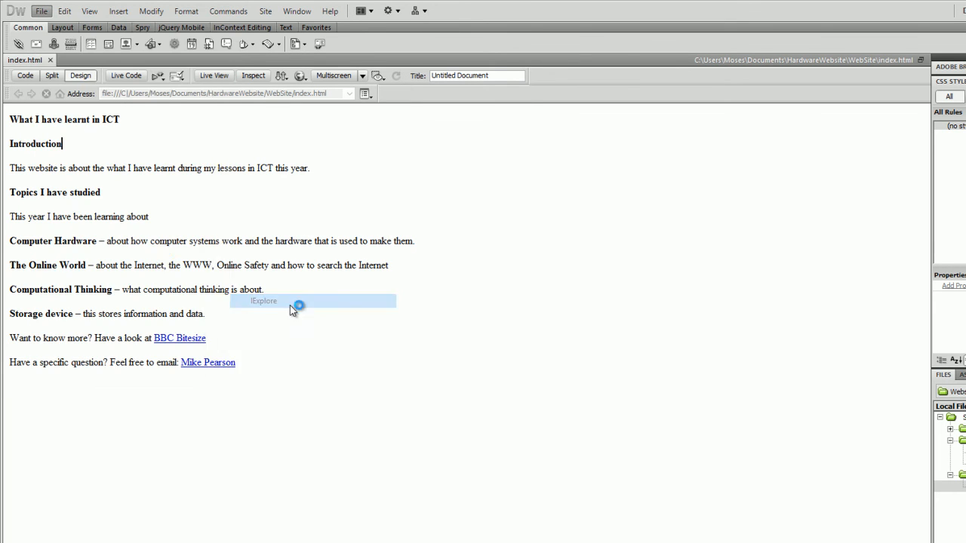
# Test the email link in the preview, dismissing the app chooser and closing the browser window.
pyautogui.click(433, 398)
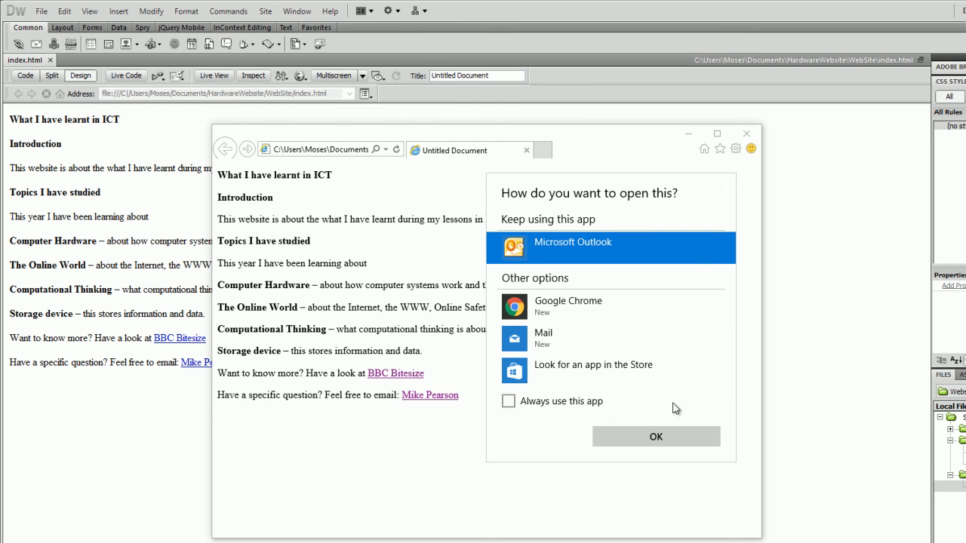
pyautogui.click(749, 385)
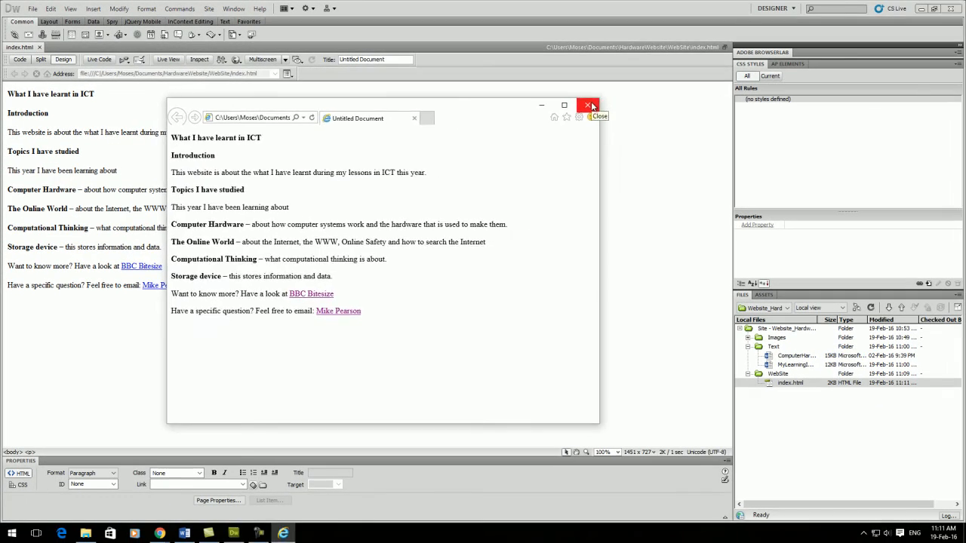
pyautogui.click(745, 134)
# Set the page's document title to Hardware_Home and save the page.
pyautogui.doubleClick(386, 59)
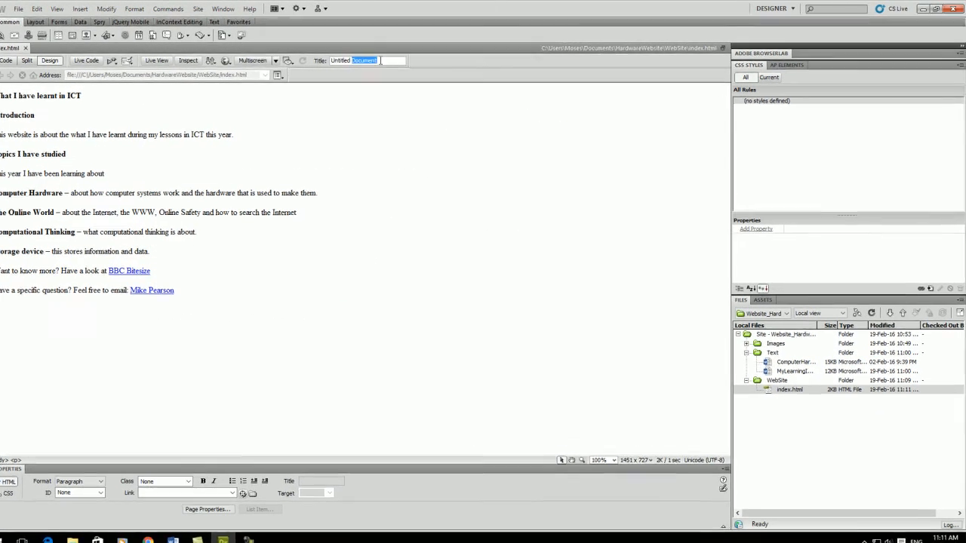
pyautogui.moveTo(380, 61); pyautogui.dragTo(299, 62)
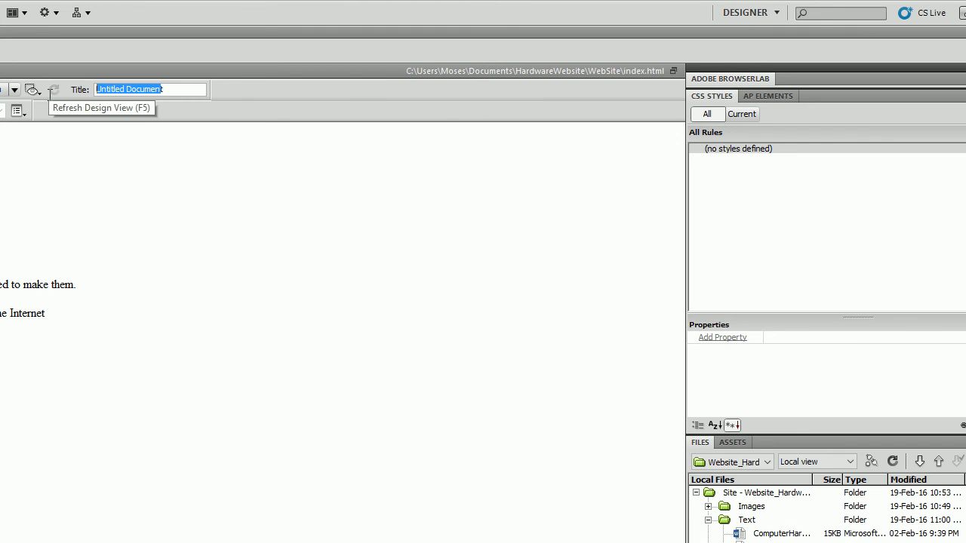
pyautogui.write('Hardware')
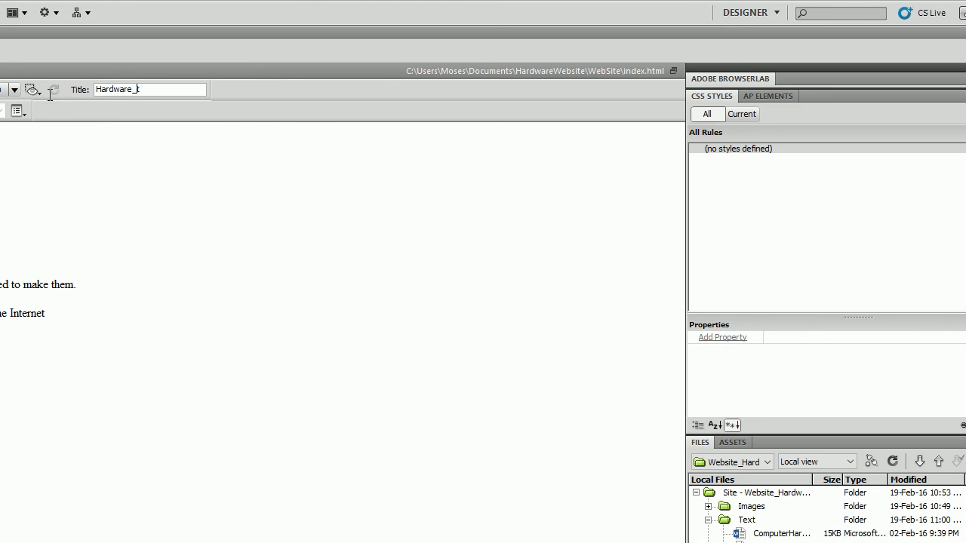
pyautogui.write('_Home')
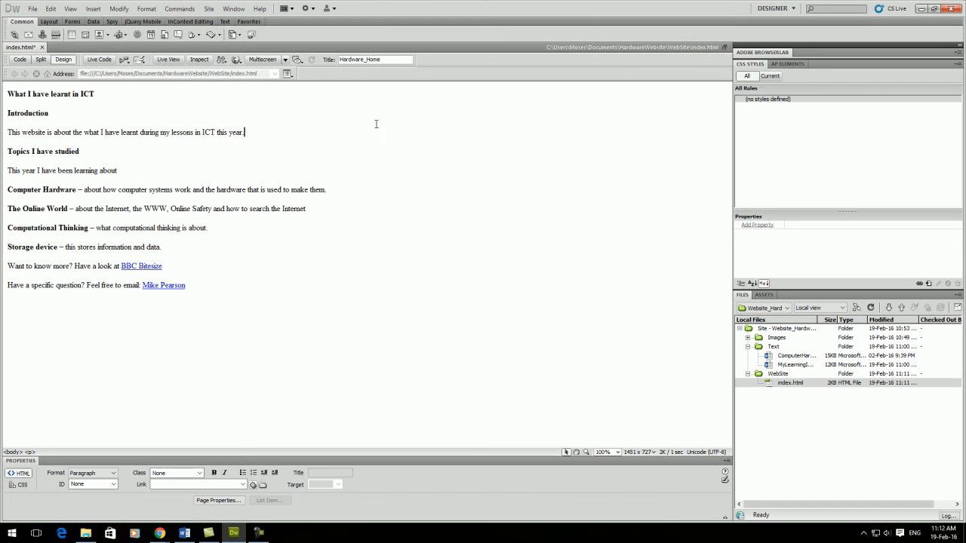
pyautogui.hotkey('ctrl', 's')
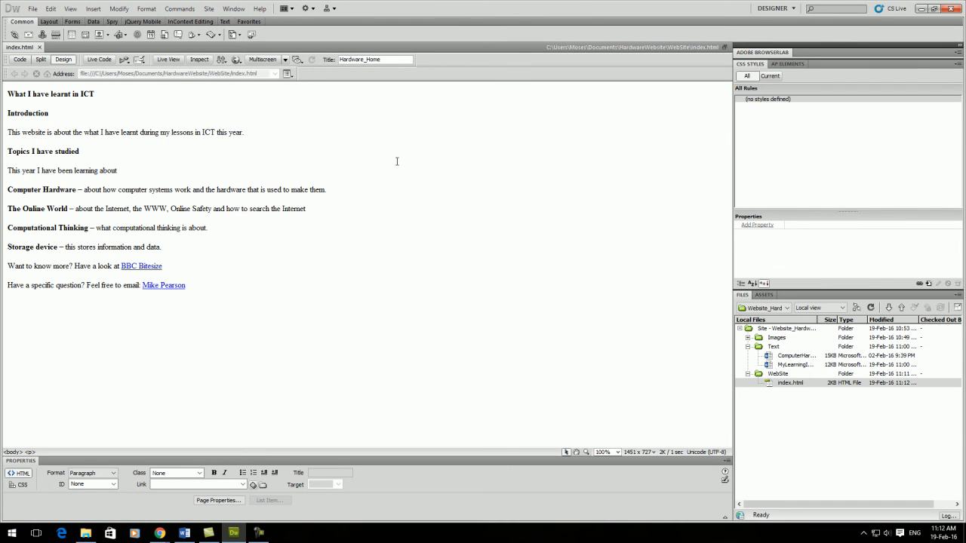